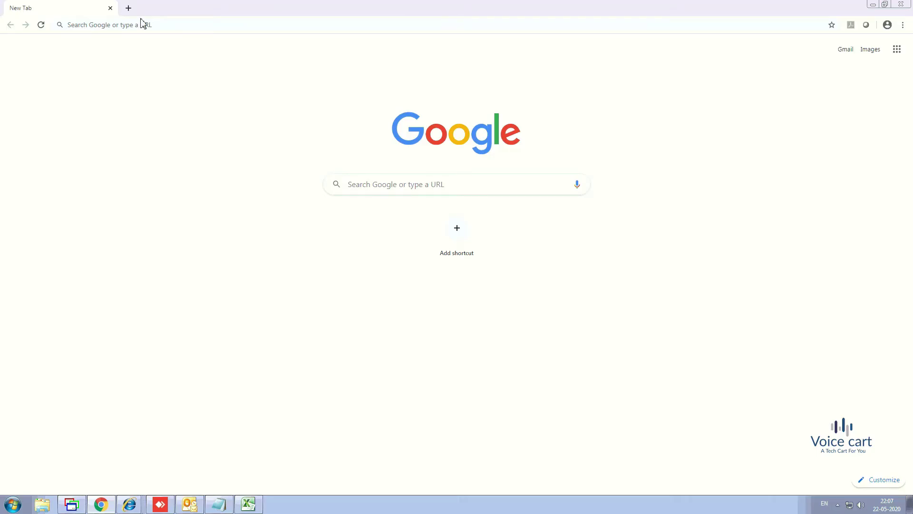
- Load the 10.100.6.220 server page and open the Cisco Unified Communications Manager login
{"action": "left_click", "coordinate": [156, 25]}
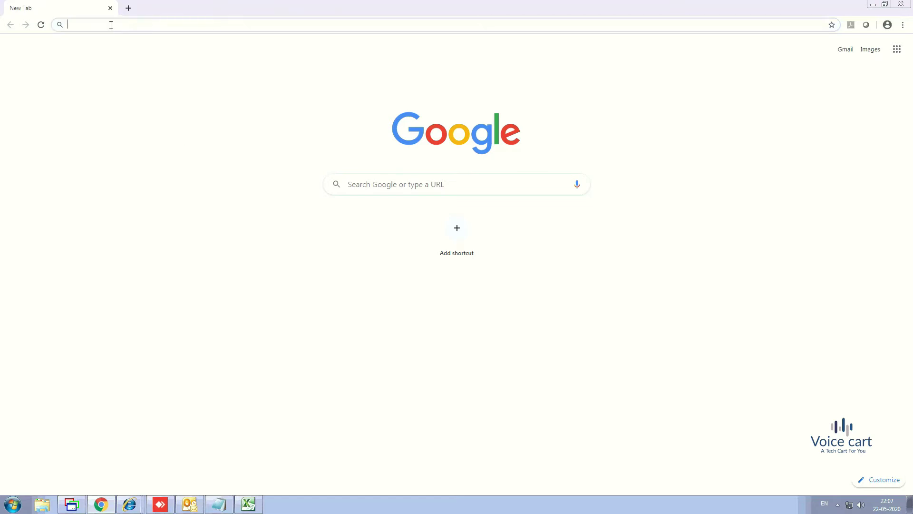
{"action": "type", "text": "10.100.6.220"}
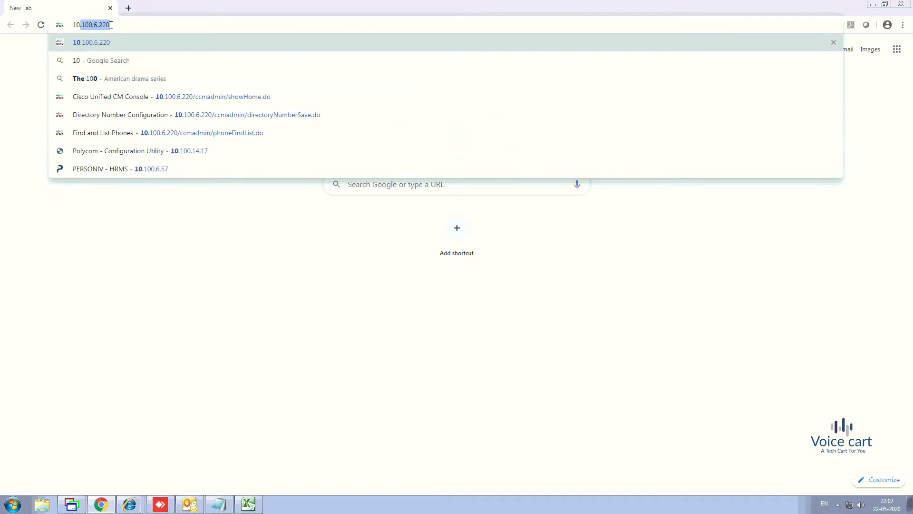
{"action": "key", "text": "Return"}
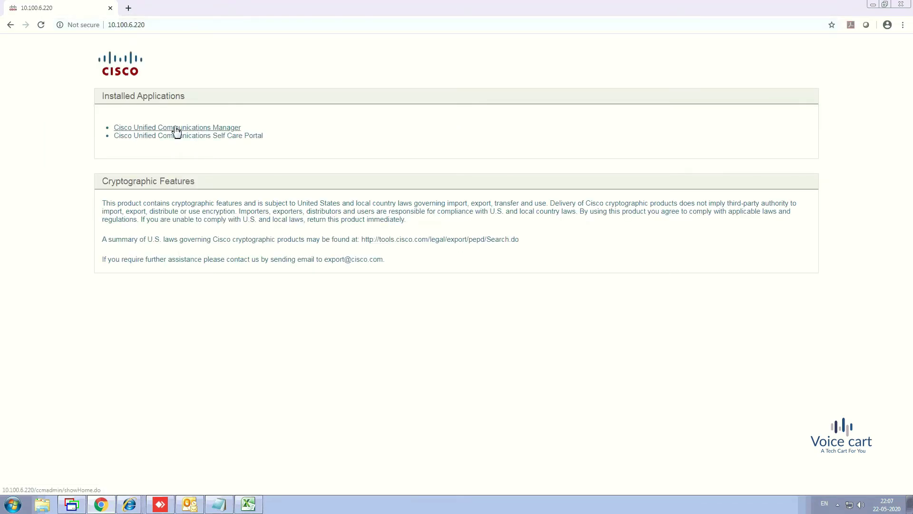
{"action": "left_click", "coordinate": [176, 128]}
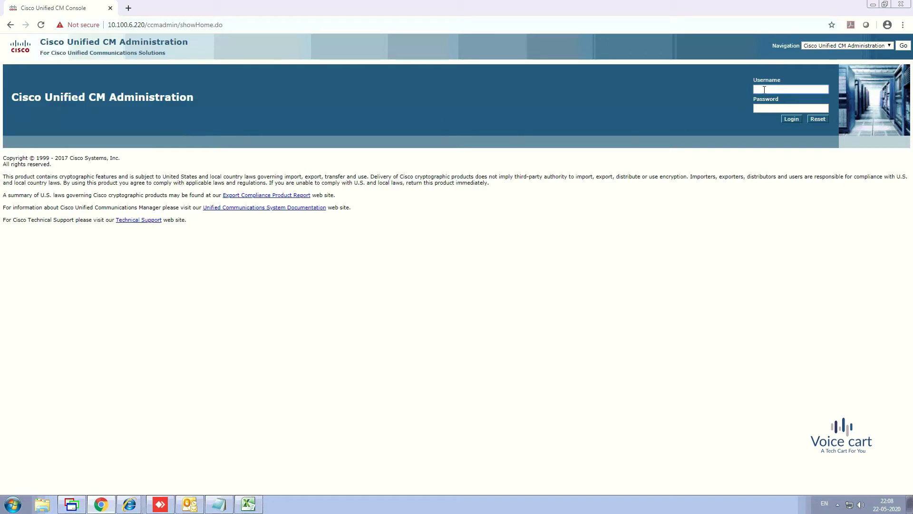
- Log in with the admin username and password, then go to Device > Phone
{"action": "type", "text": "cucmuser"}
{"action": "key", "text": "Tab"}
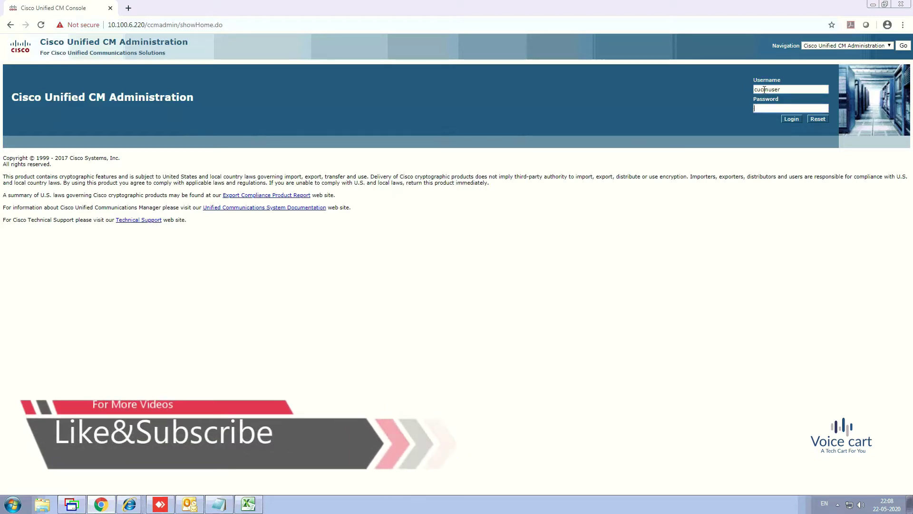
{"action": "type", "text": "1234"}
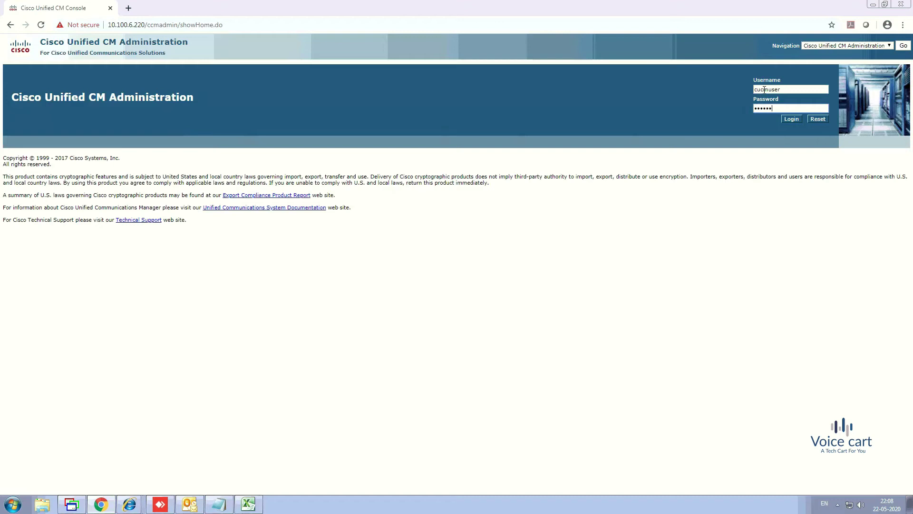
{"action": "type", "text": "56789"}
{"action": "key", "text": "Return"}
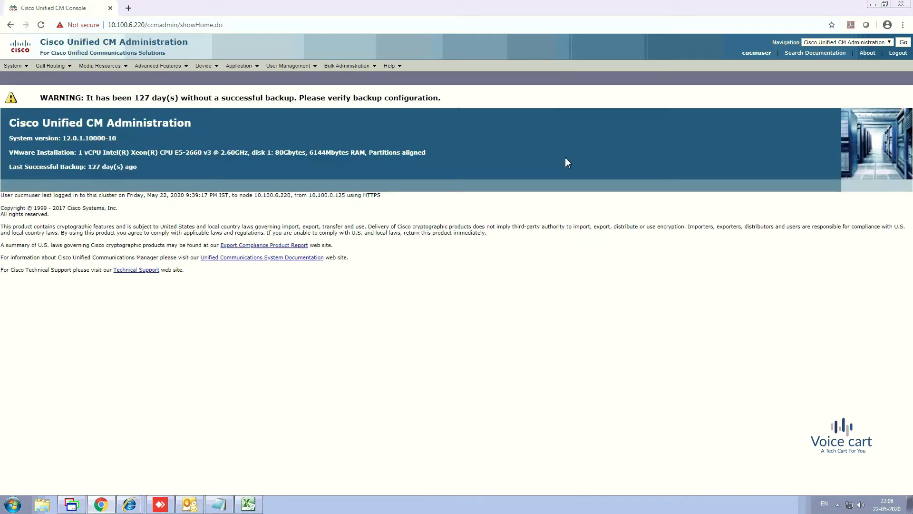
{"action": "left_click", "coordinate": [213, 70]}
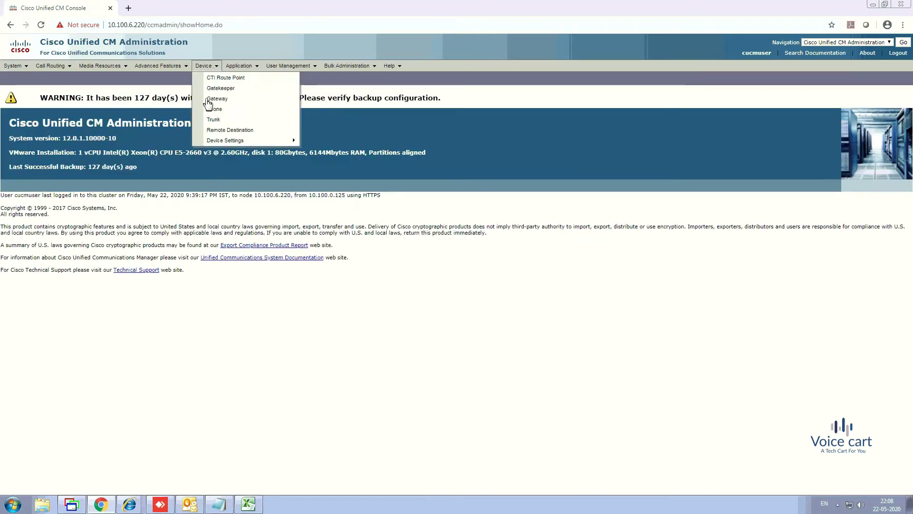
{"action": "left_click", "coordinate": [215, 109]}
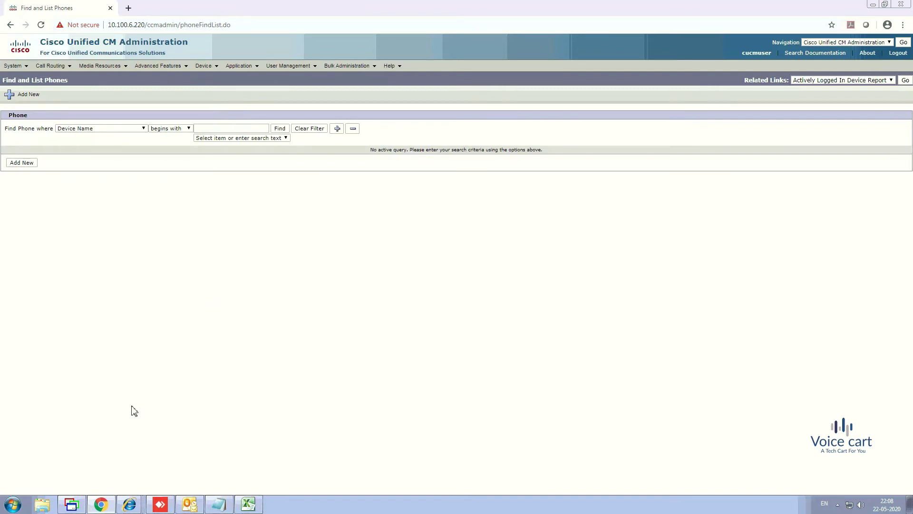
- Run Cisco IP Communicator as administrator, approve the UAC prompt, and move the softphone right
{"action": "left_click", "coordinate": [17, 503]}
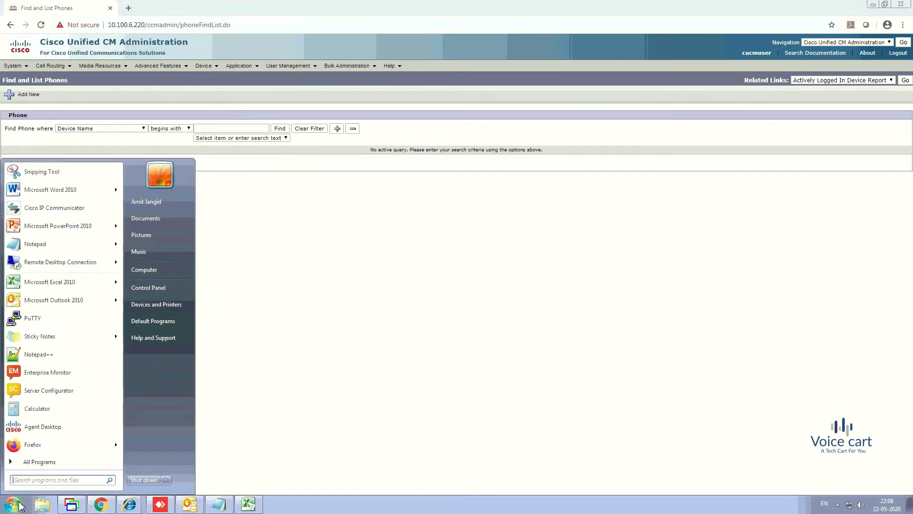
{"action": "right_click", "coordinate": [57, 207]}
{"action": "left_click", "coordinate": [421, 282]}
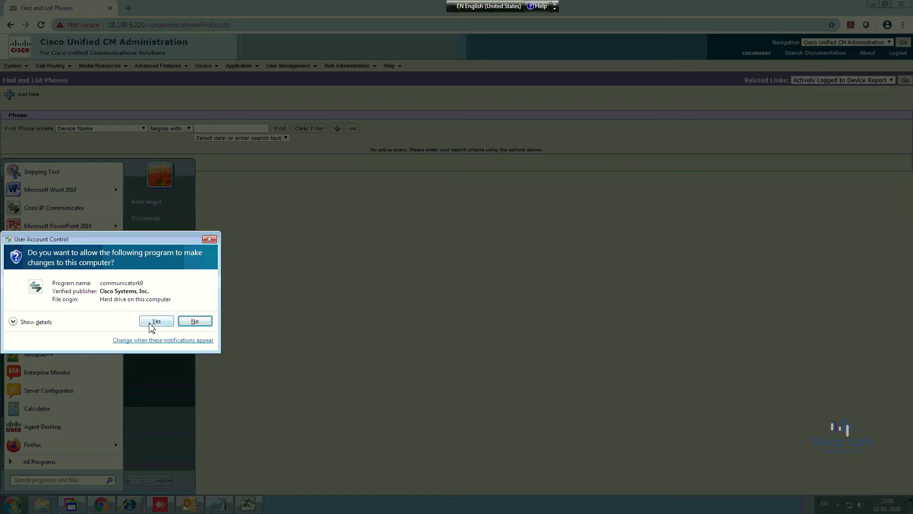
{"action": "left_click", "coordinate": [152, 322]}
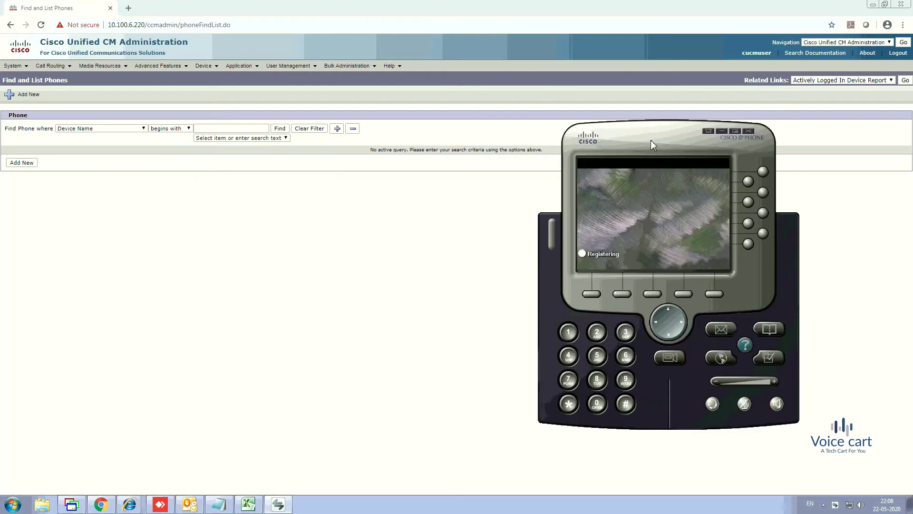
{"action": "left_click_drag", "start_coordinate": [651, 140], "coordinate": [714, 166]}
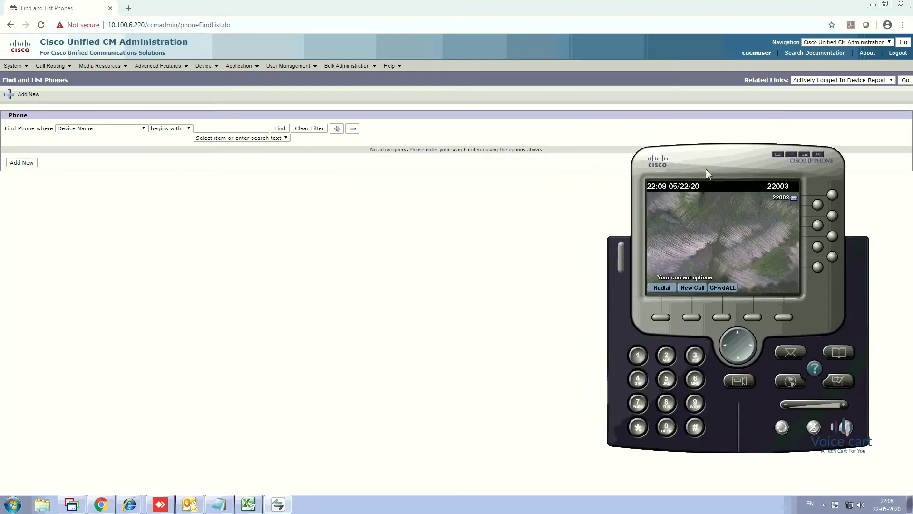
- Search the phone list by Directory Number for 22003
{"action": "left_click", "coordinate": [130, 129]}
{"action": "left_click", "coordinate": [81, 150]}
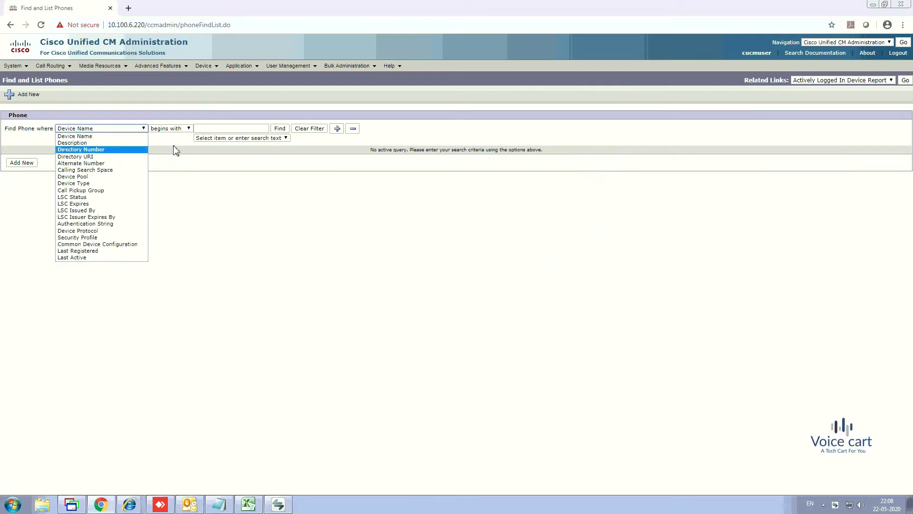
{"action": "left_click", "coordinate": [212, 130]}
{"action": "type", "text": "2"}
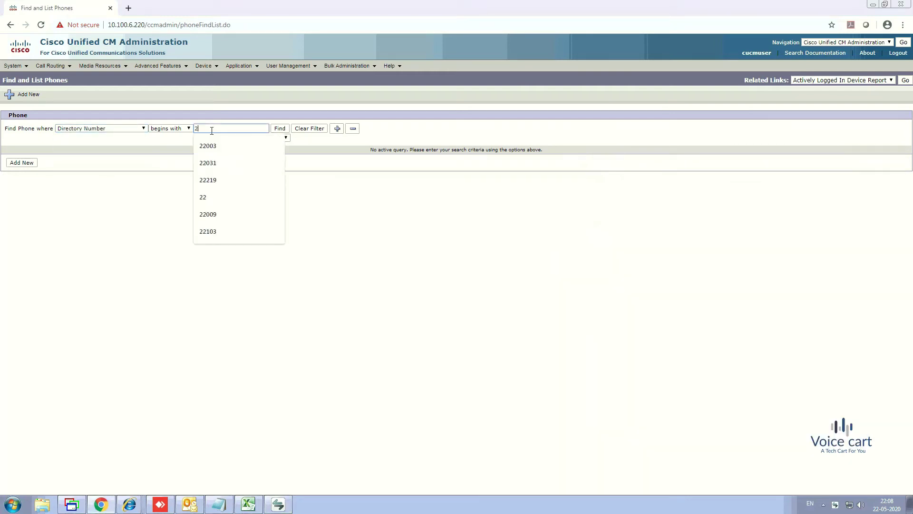
{"action": "type", "text": "2003"}
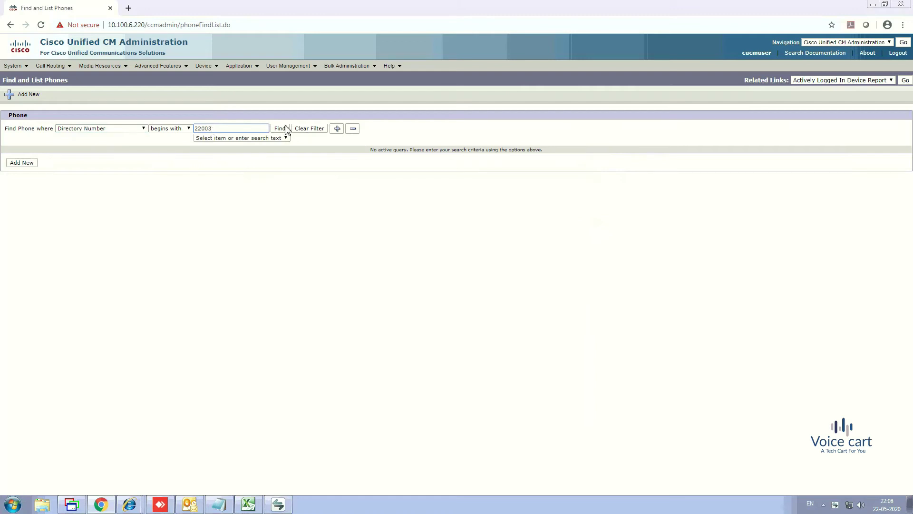
{"action": "left_click", "coordinate": [284, 129]}
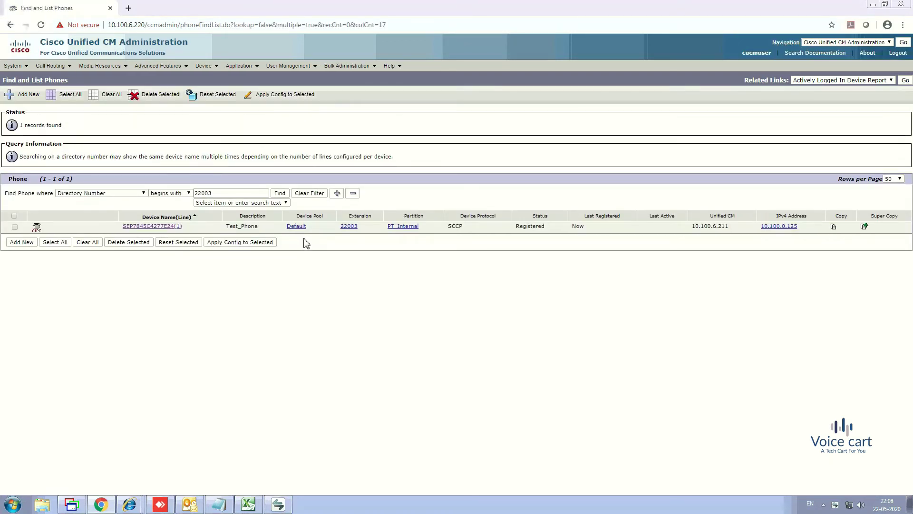
- Open the found phone's configuration and then its Line [1] - 22003 settings
{"action": "left_click", "coordinate": [158, 229]}
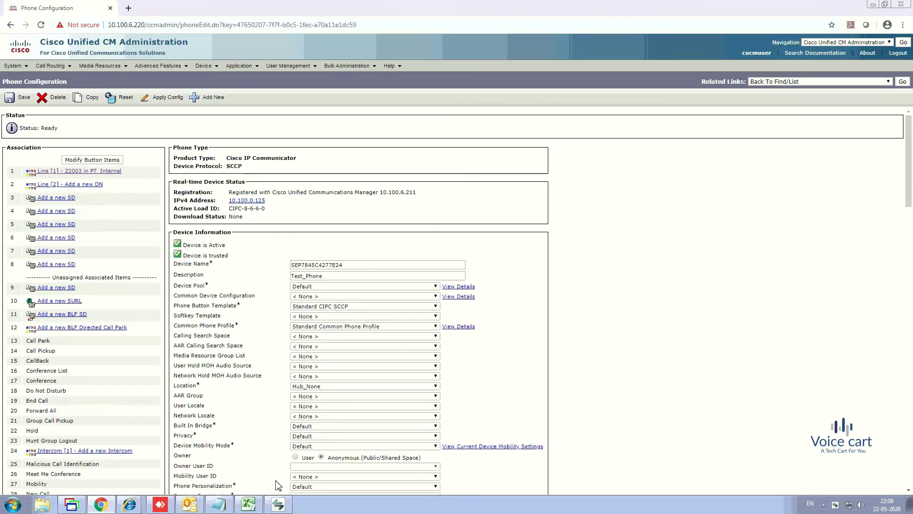
{"action": "left_click", "coordinate": [278, 505]}
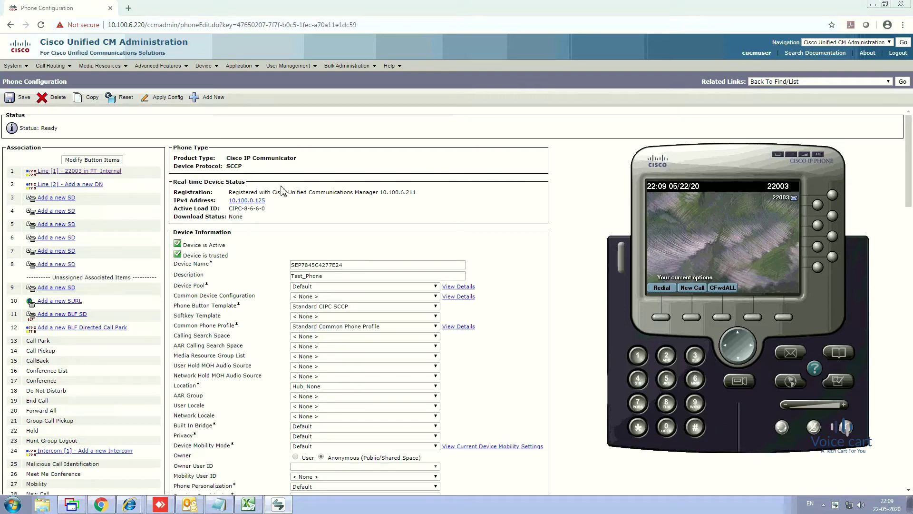
{"action": "left_click", "coordinate": [334, 160]}
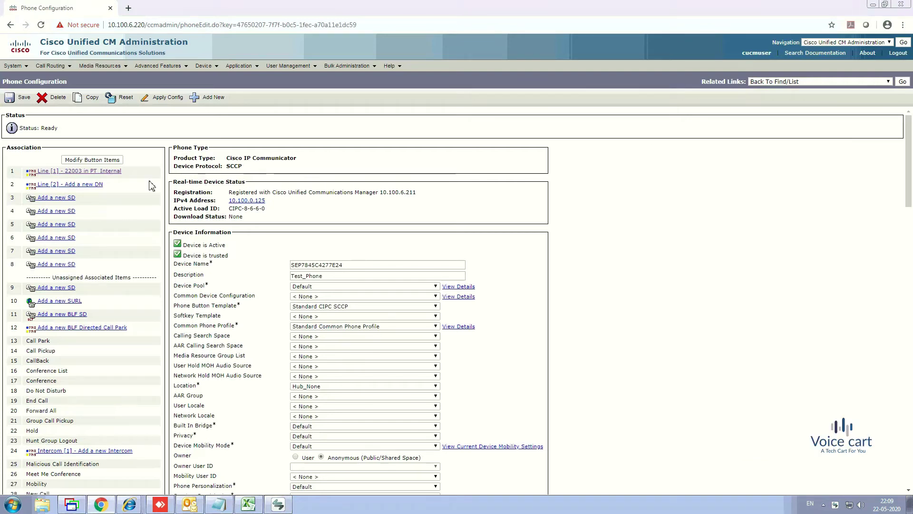
{"action": "left_click", "coordinate": [96, 171]}
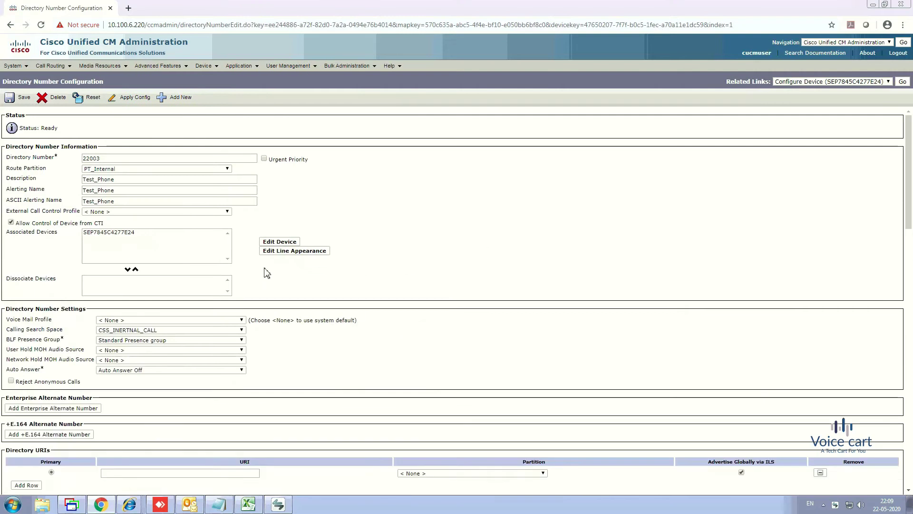
- Enter Test_Phone as the Line Text Label under Line 1 on Device
{"action": "scroll", "coordinate": [364, 379], "scroll_direction": "down", "scroll_amount": 4}
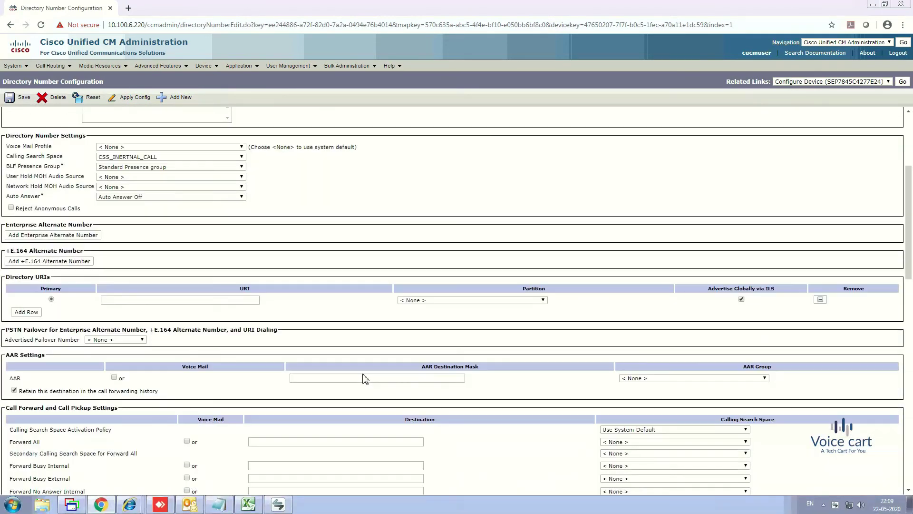
{"action": "scroll", "coordinate": [365, 378], "scroll_direction": "down", "scroll_amount": 6}
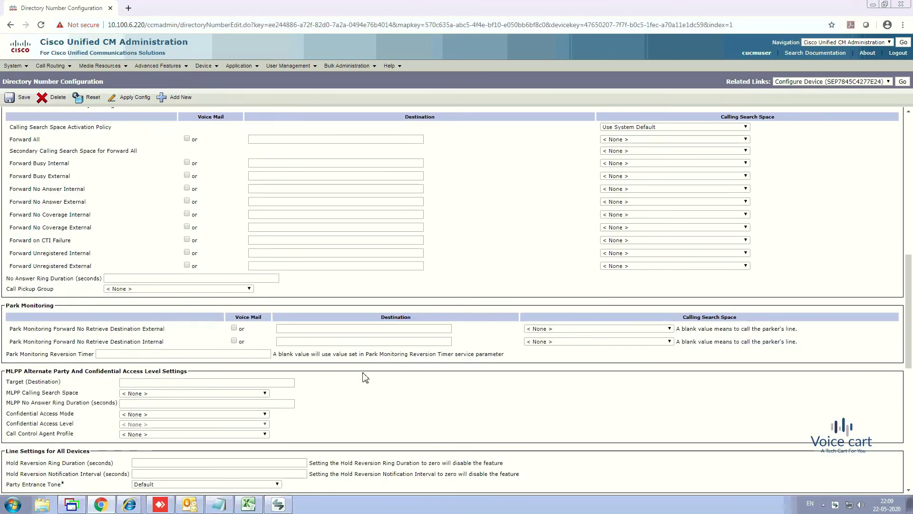
{"action": "scroll", "coordinate": [365, 377], "scroll_direction": "down", "scroll_amount": 1}
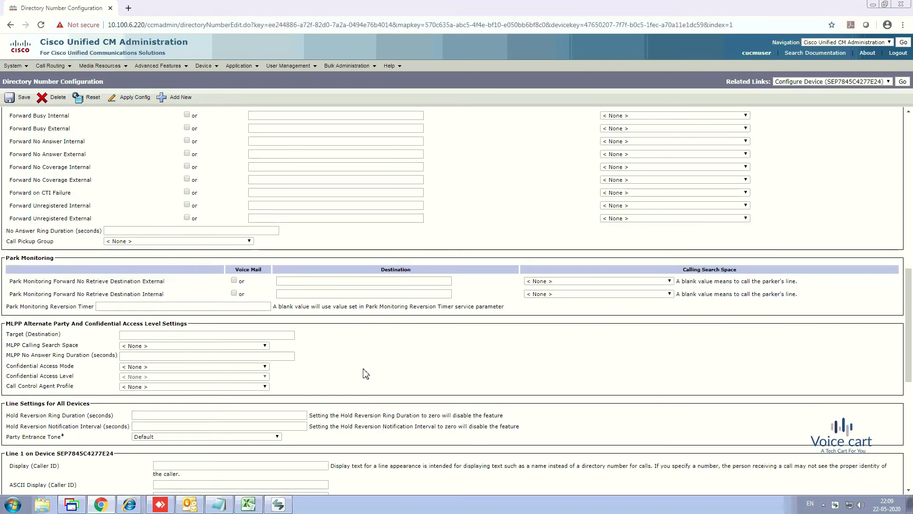
{"action": "scroll", "coordinate": [363, 371], "scroll_direction": "down", "scroll_amount": 2}
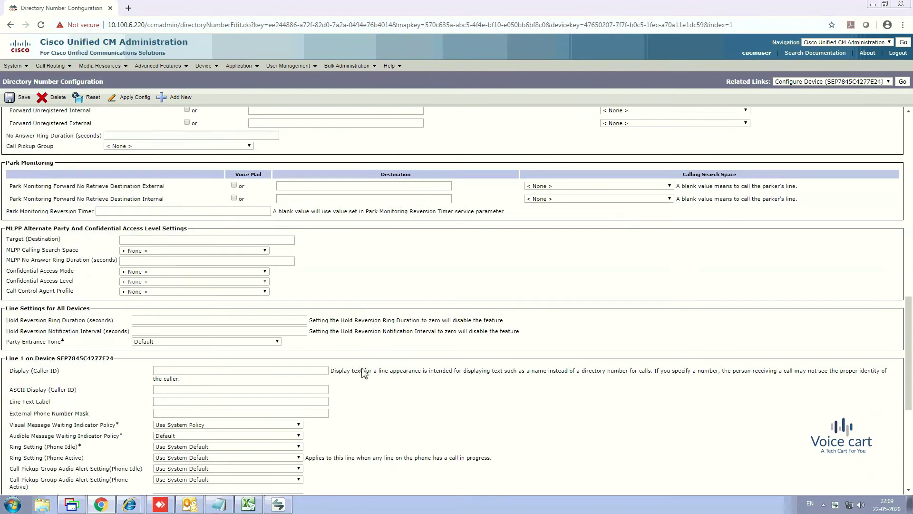
{"action": "left_click", "coordinate": [168, 402]}
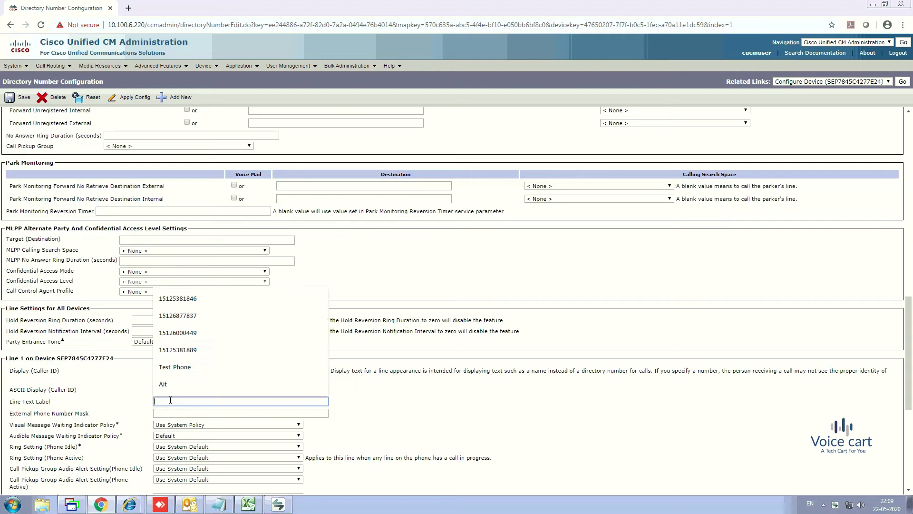
{"action": "type", "text": "Test_"}
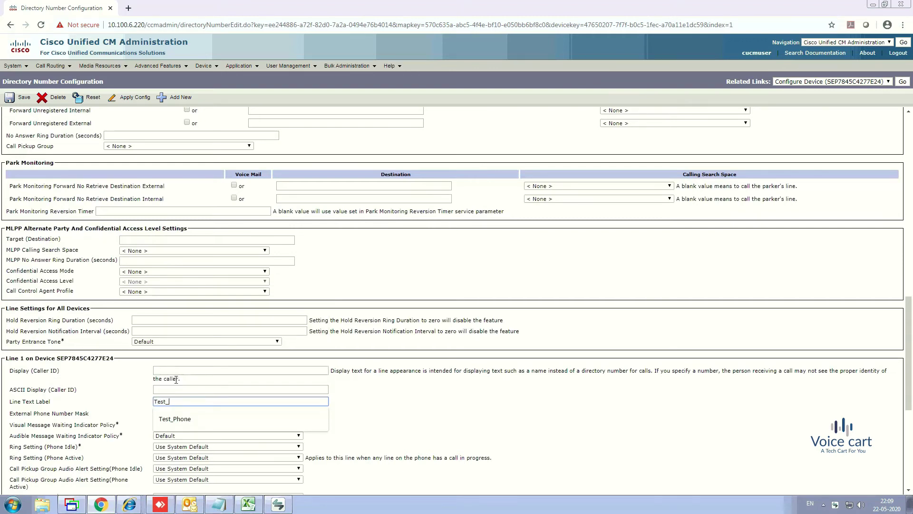
{"action": "type", "text": "Phone"}
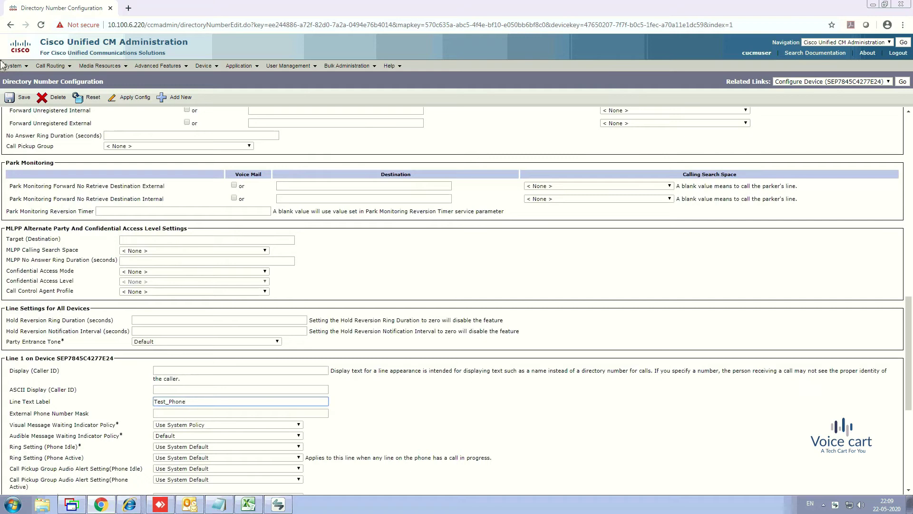
- Save the line and confirm the softphone now shows Test_Phone
{"action": "mouse_move", "coordinate": [8, 65]}
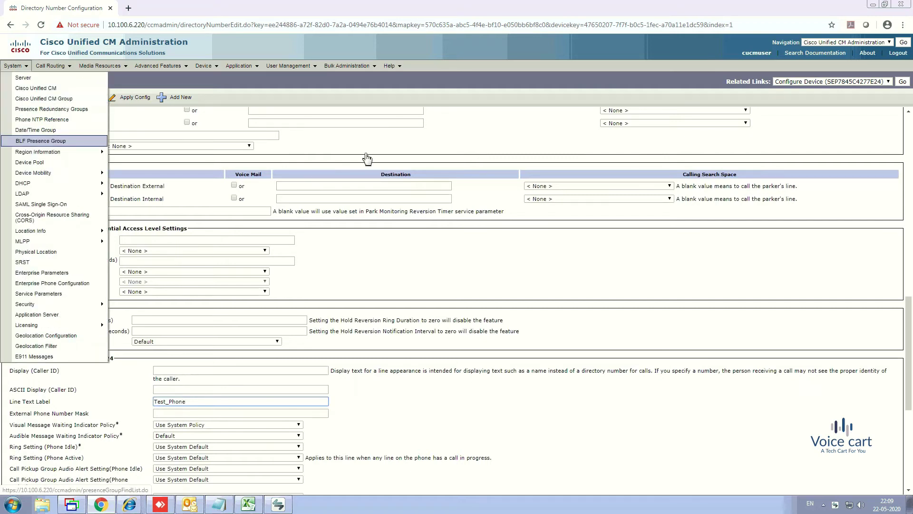
{"action": "left_click", "coordinate": [12, 99]}
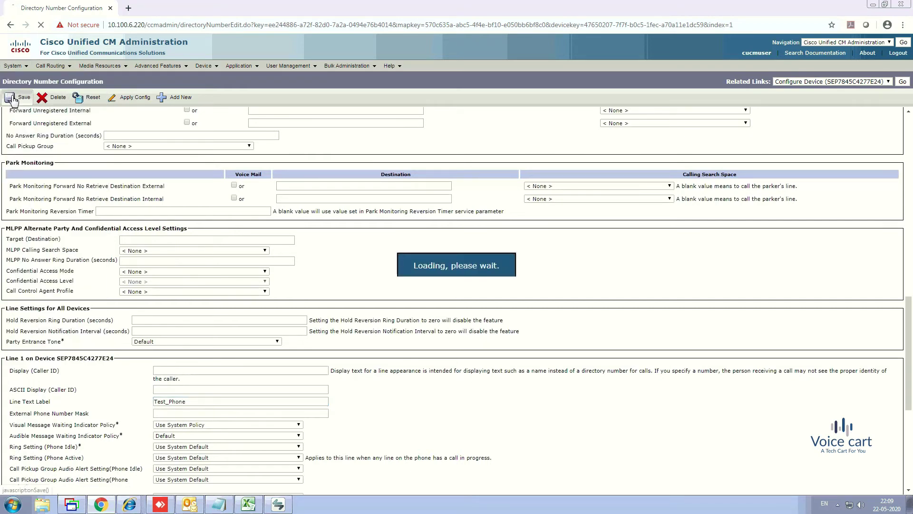
{"action": "left_click", "coordinate": [279, 508]}
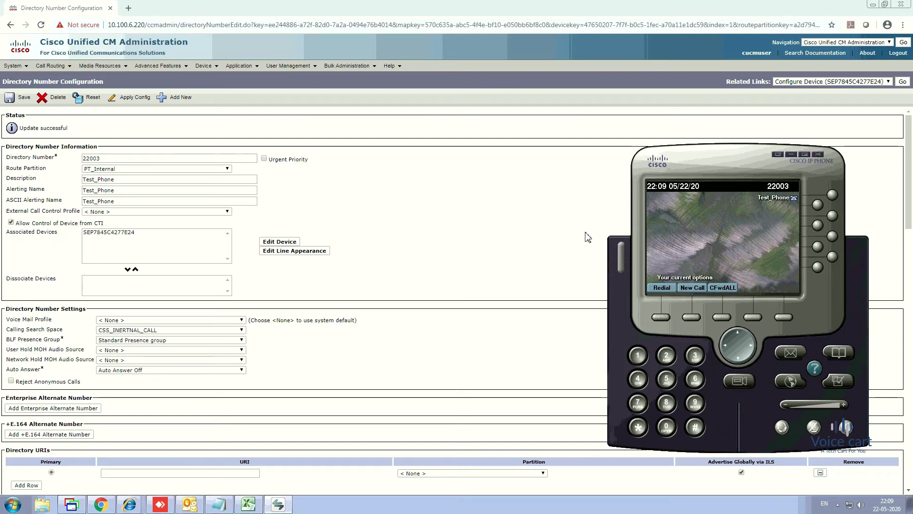
{"action": "left_click", "coordinate": [498, 198]}
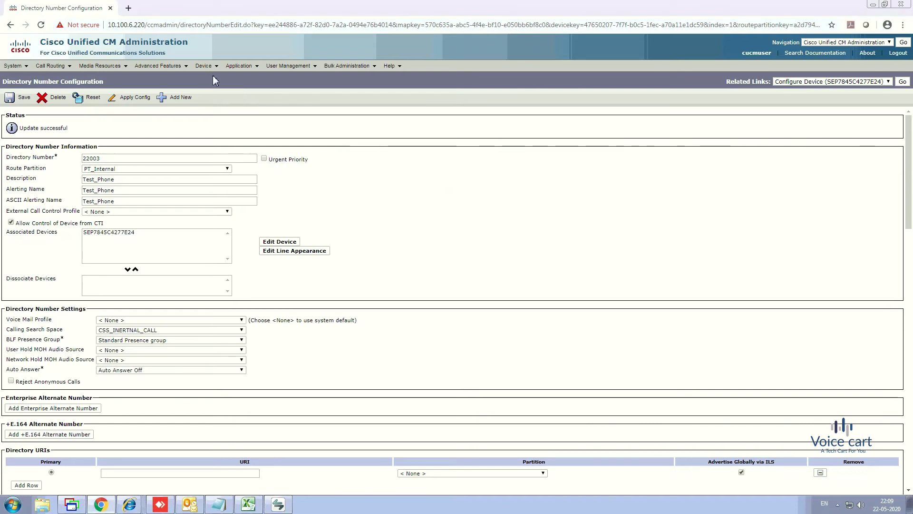
- Select phone 22003 in the phone list, reset it, restart it, then close the window
{"action": "mouse_move", "coordinate": [205, 71]}
{"action": "left_click", "coordinate": [215, 110]}
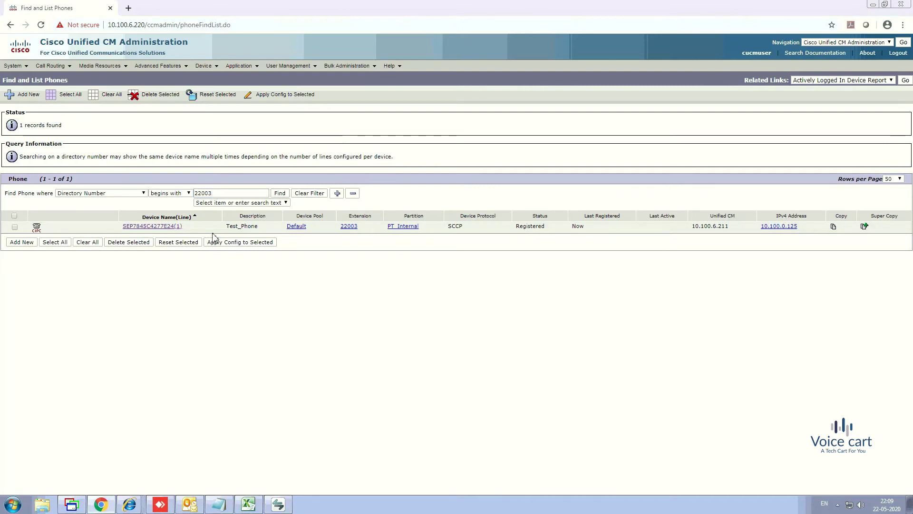
{"action": "left_click", "coordinate": [14, 227]}
{"action": "left_click", "coordinate": [190, 244]}
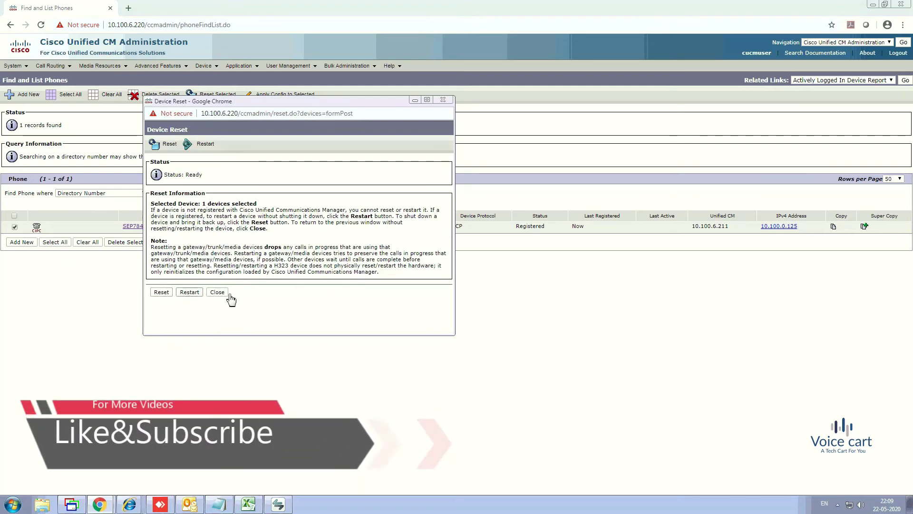
{"action": "left_click", "coordinate": [162, 295]}
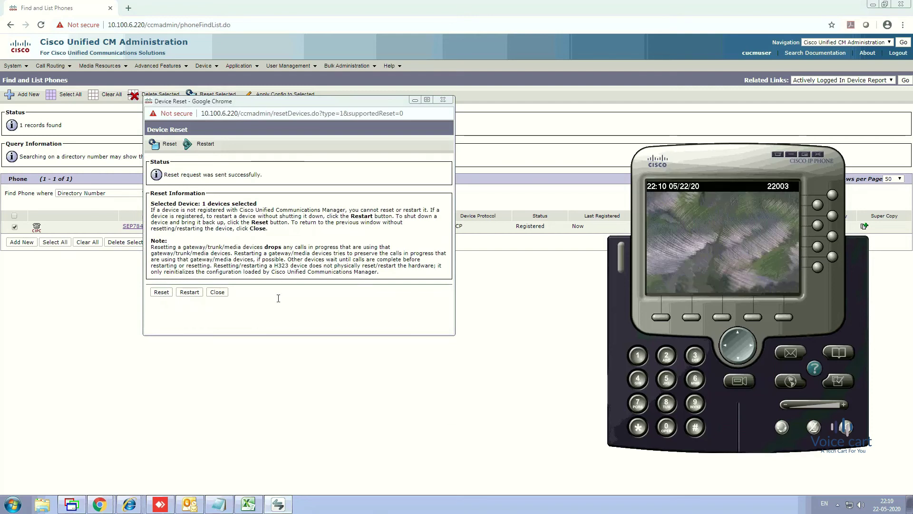
{"action": "left_click", "coordinate": [190, 292]}
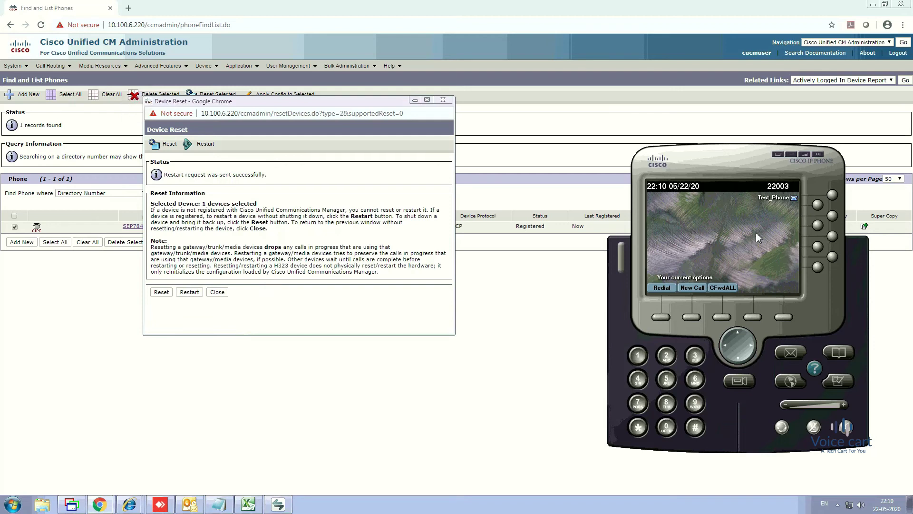
{"action": "left_click", "coordinate": [222, 296]}
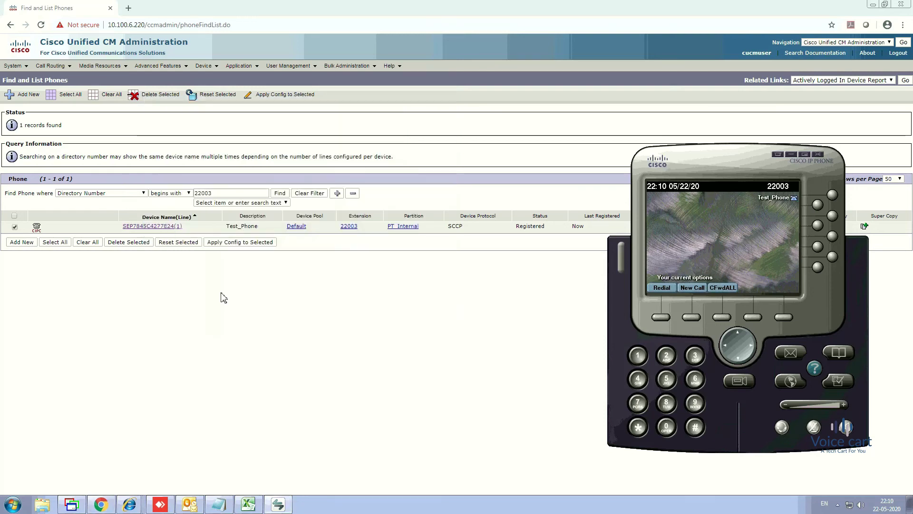
{"action": "left_click", "coordinate": [279, 193]}
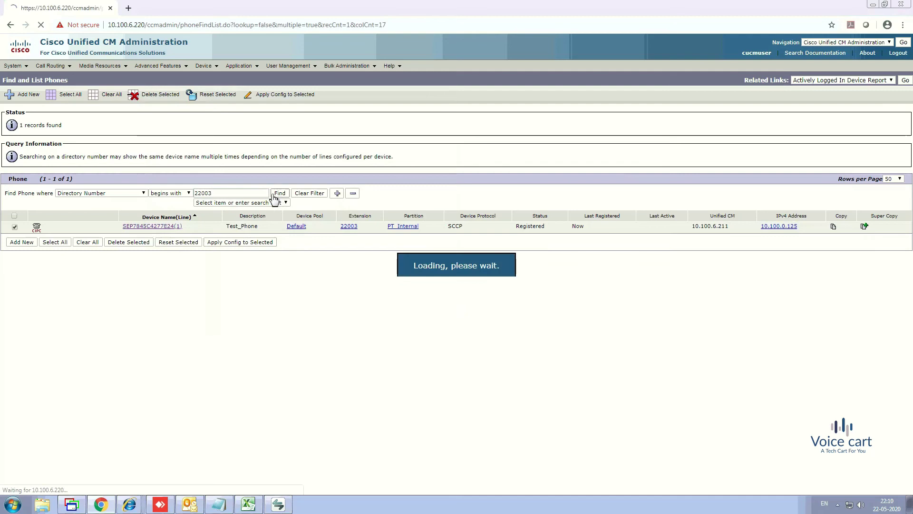
{"action": "left_click", "coordinate": [172, 227]}
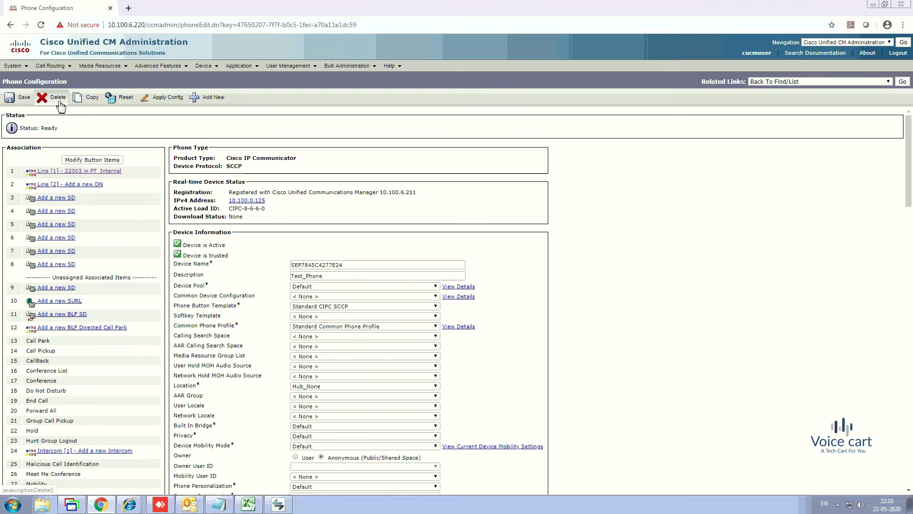
{"action": "left_click", "coordinate": [902, 82]}
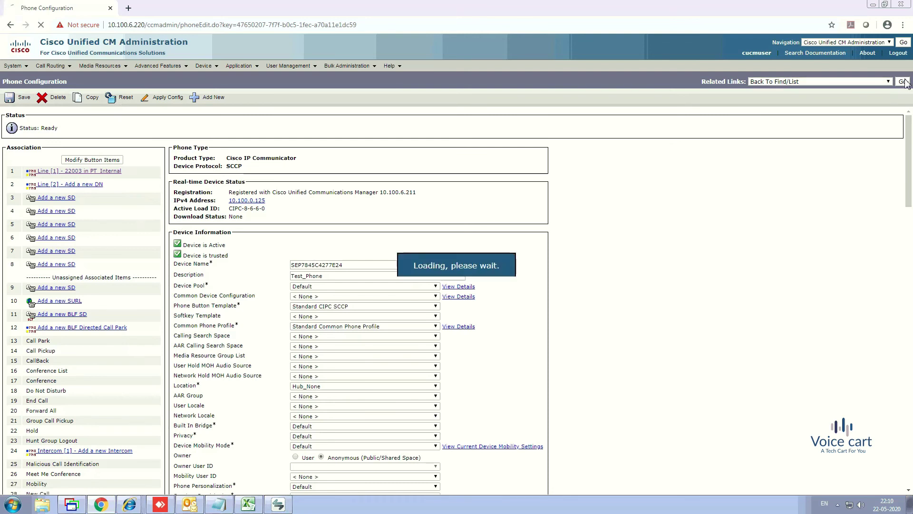
{"action": "left_click", "coordinate": [14, 227]}
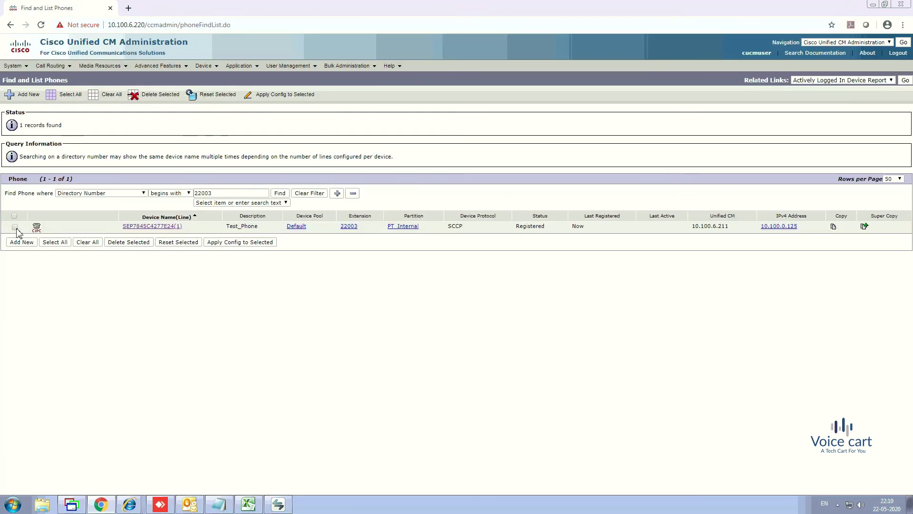
{"action": "left_click", "coordinate": [134, 243]}
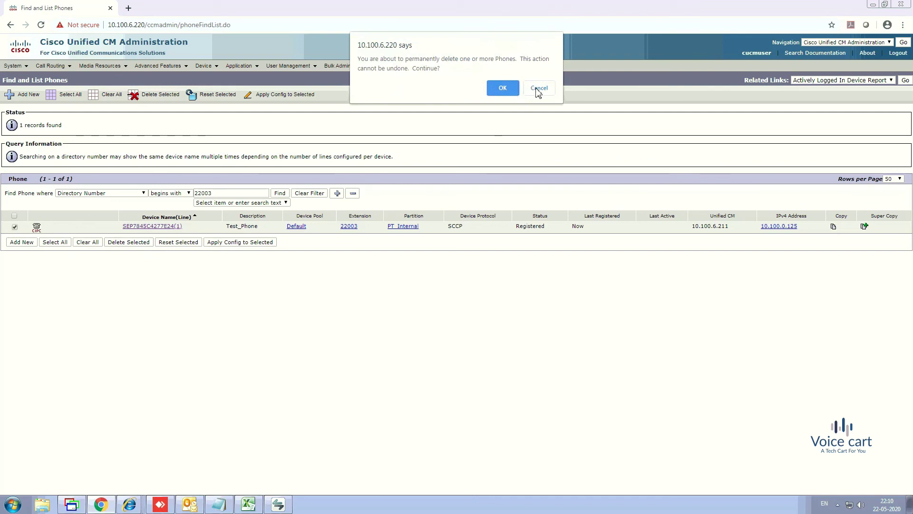
{"action": "key", "text": "Escape"}
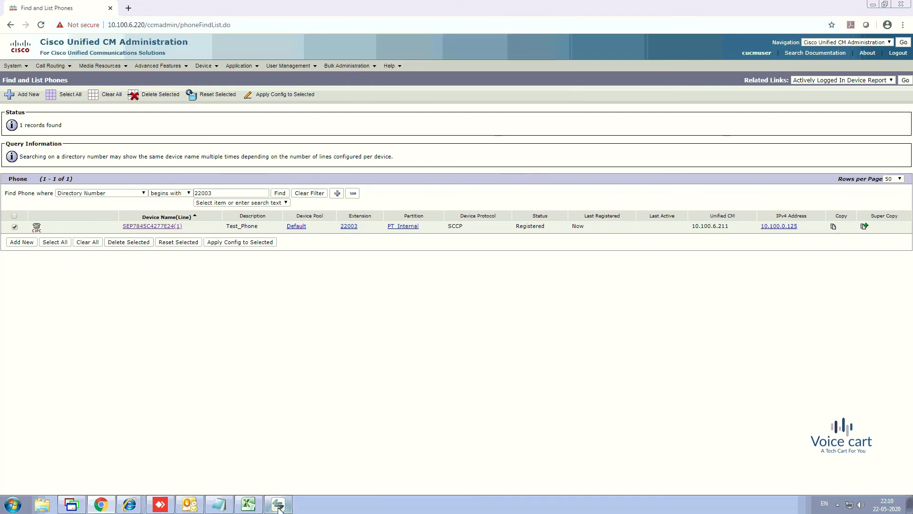
{"action": "left_click", "coordinate": [278, 504]}
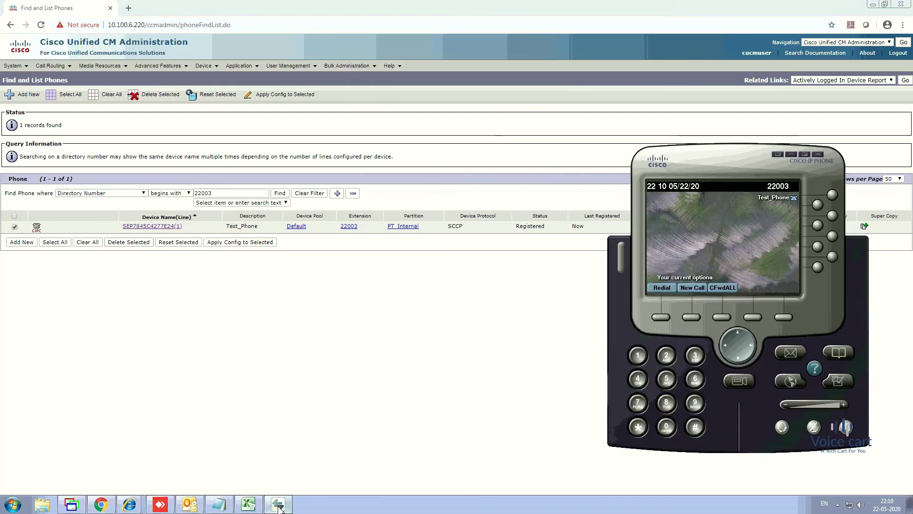
{"action": "left_click", "coordinate": [791, 155]}
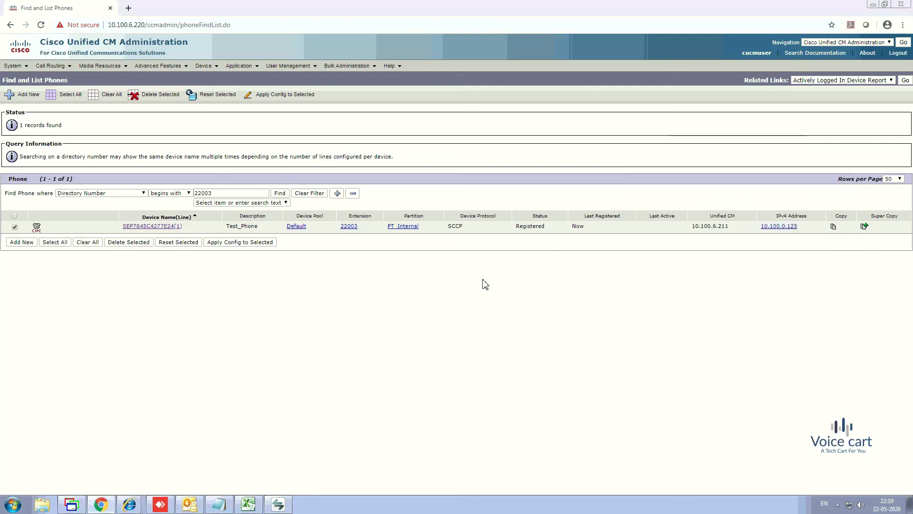